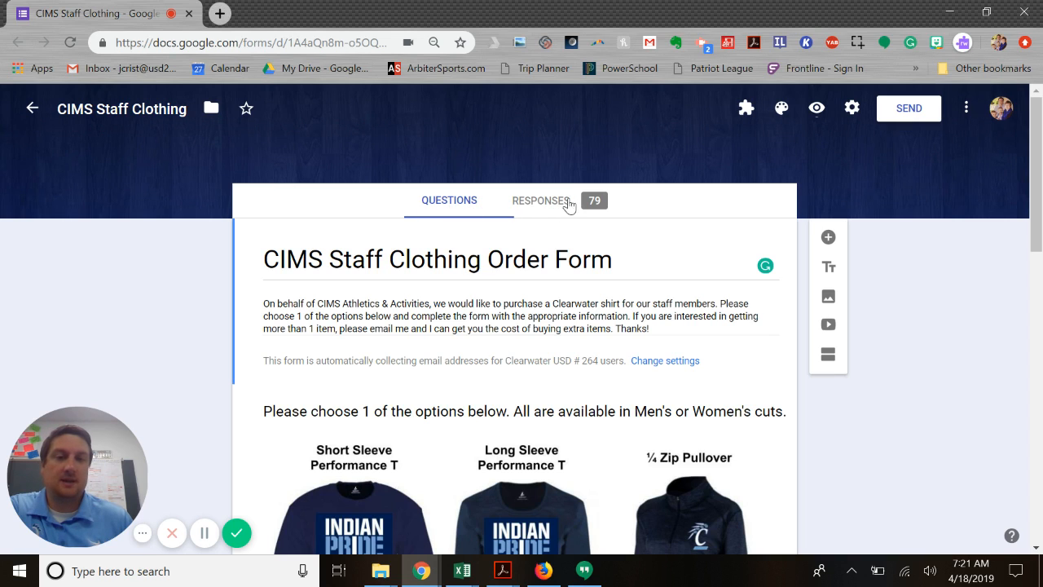
# Review the summary of the form's responses, from the respondent list down to the clothing item and size charts
pyautogui.click(551, 205)
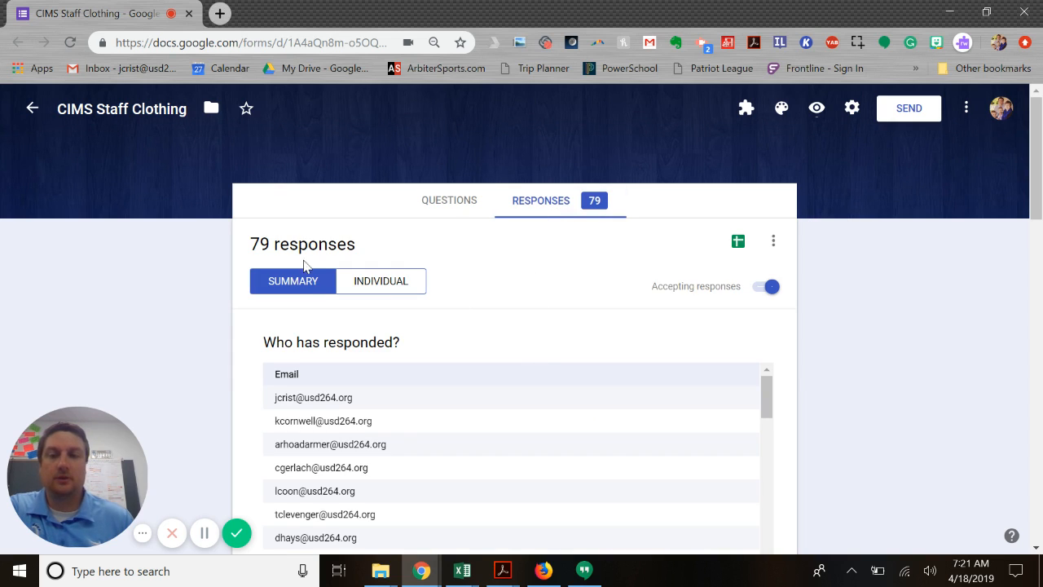
pyautogui.scroll(-3, 563, 359)
pyautogui.scroll(-4, 540, 263)
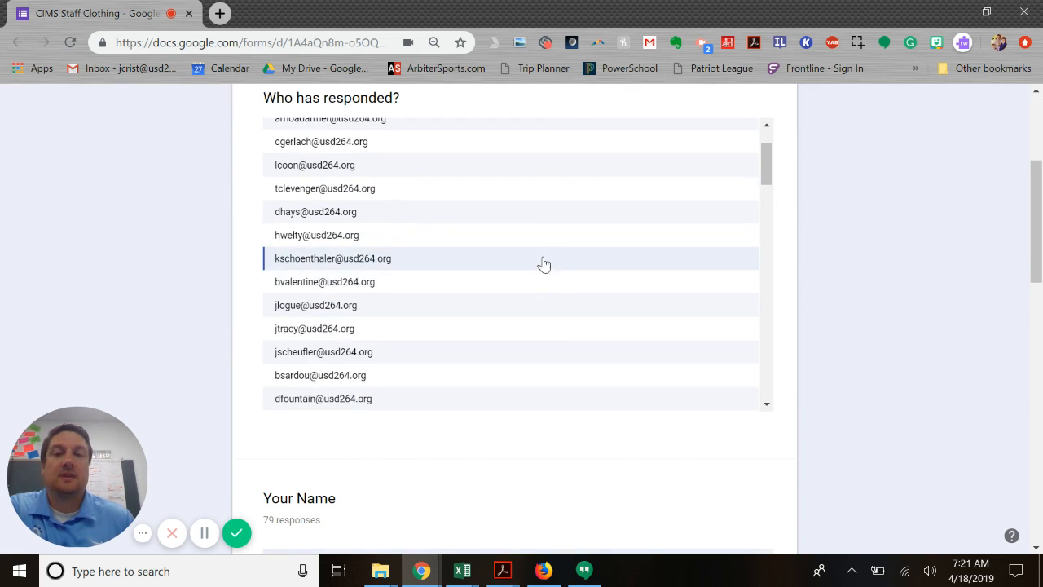
pyautogui.scroll(-4, 827, 310)
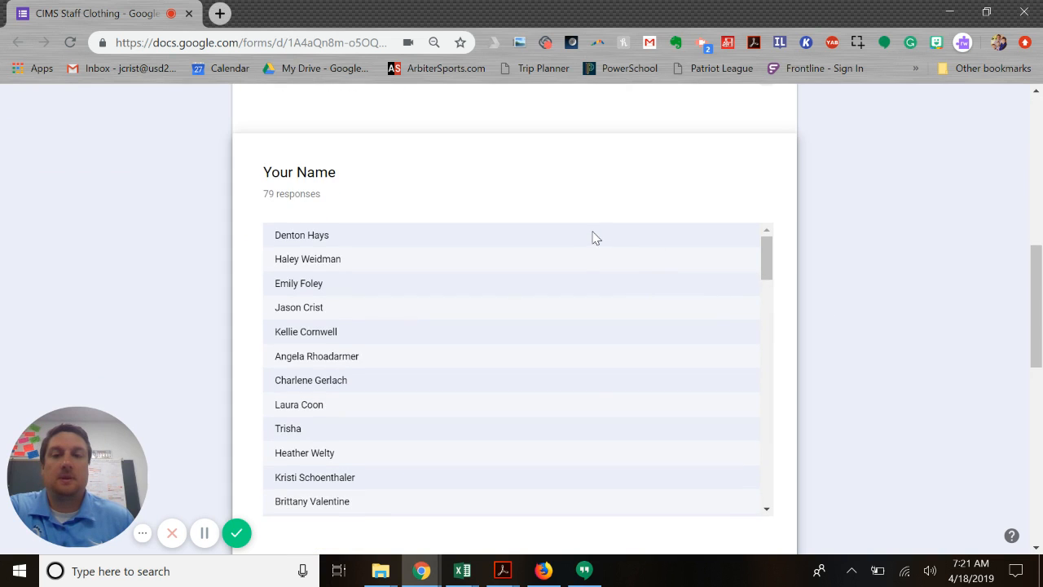
pyautogui.scroll(-1, 588, 238)
pyautogui.scroll(-4, 775, 312)
pyautogui.scroll(-1, 780, 314)
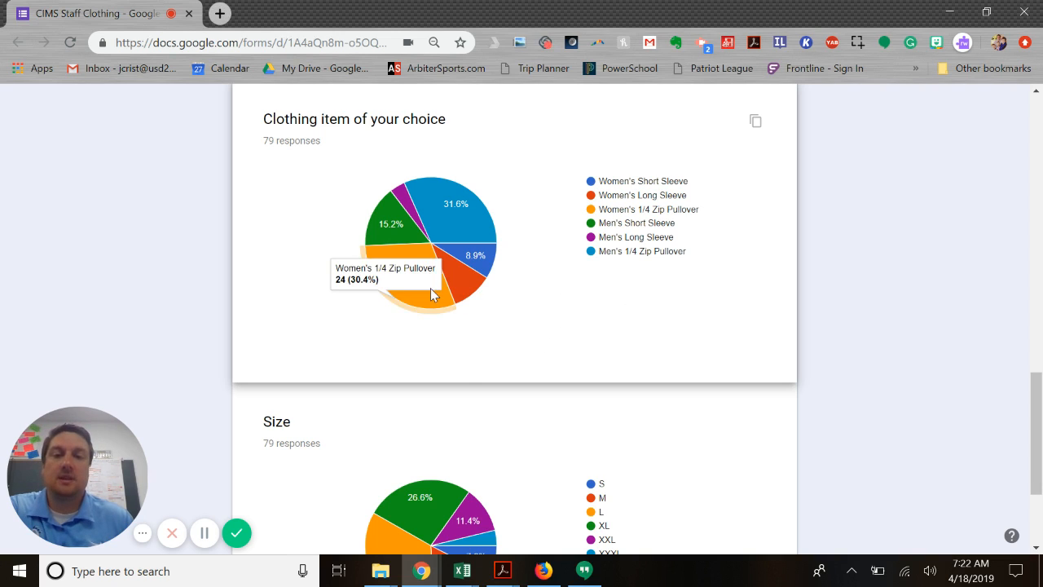
pyautogui.moveTo(475, 262)
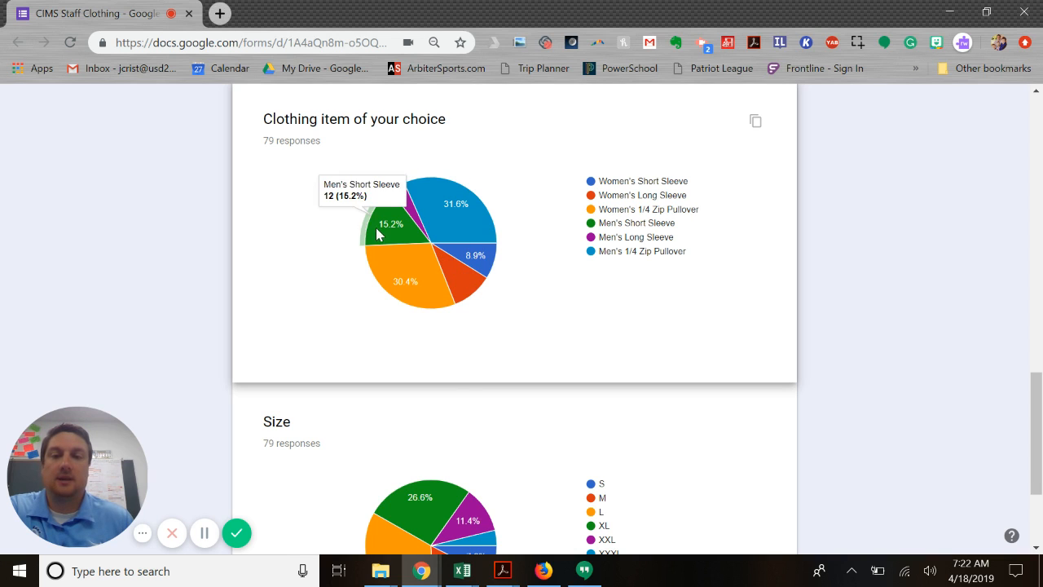
pyautogui.scroll(-2, 548, 313)
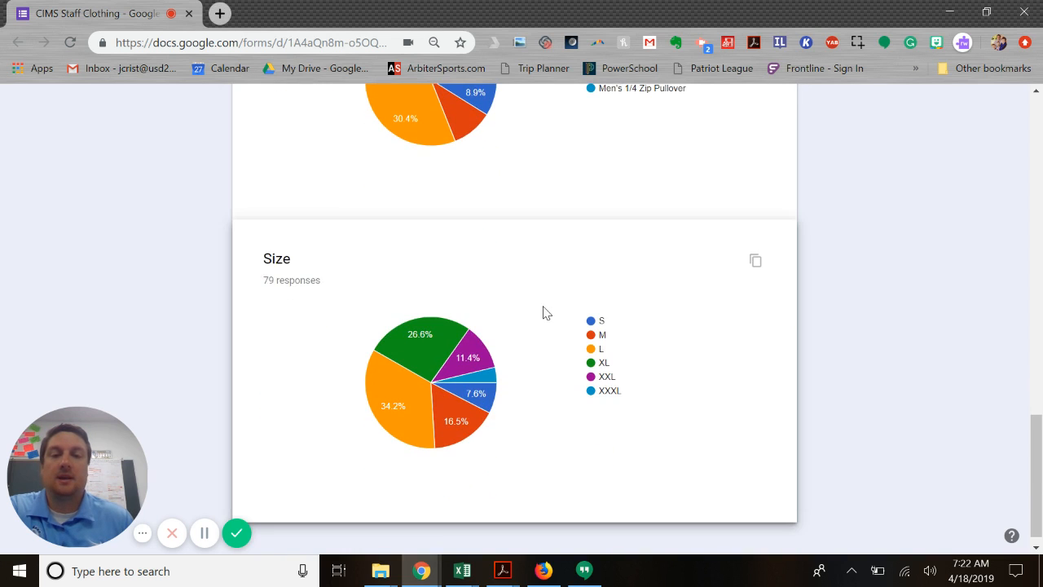
pyautogui.scroll(6, 546, 313)
pyautogui.scroll(15, 546, 313)
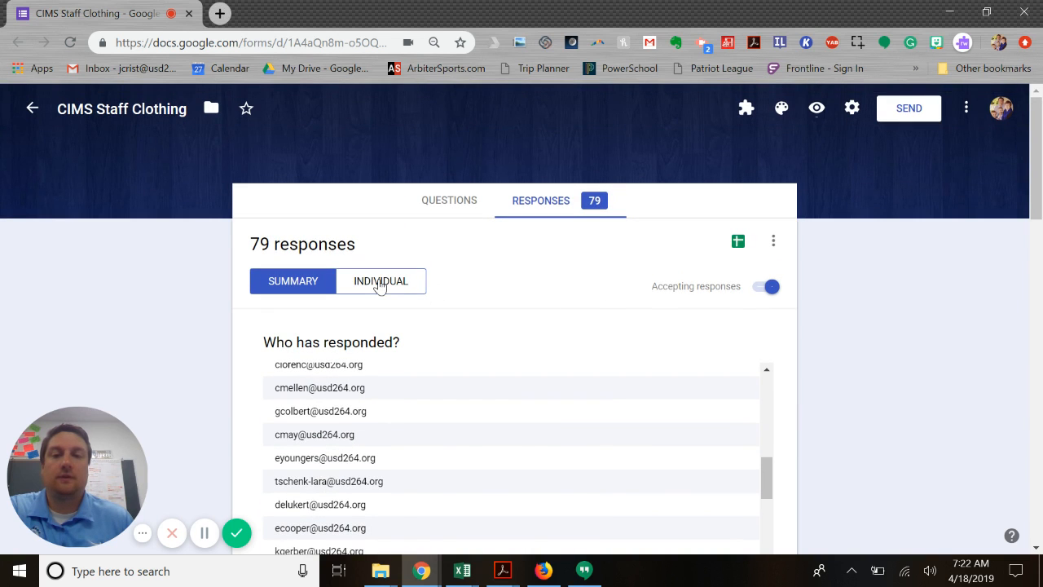
# View the individual responses one at a time, looking through the first submission and advancing to the third
pyautogui.click(379, 282)
pyautogui.scroll(-6, 832, 385)
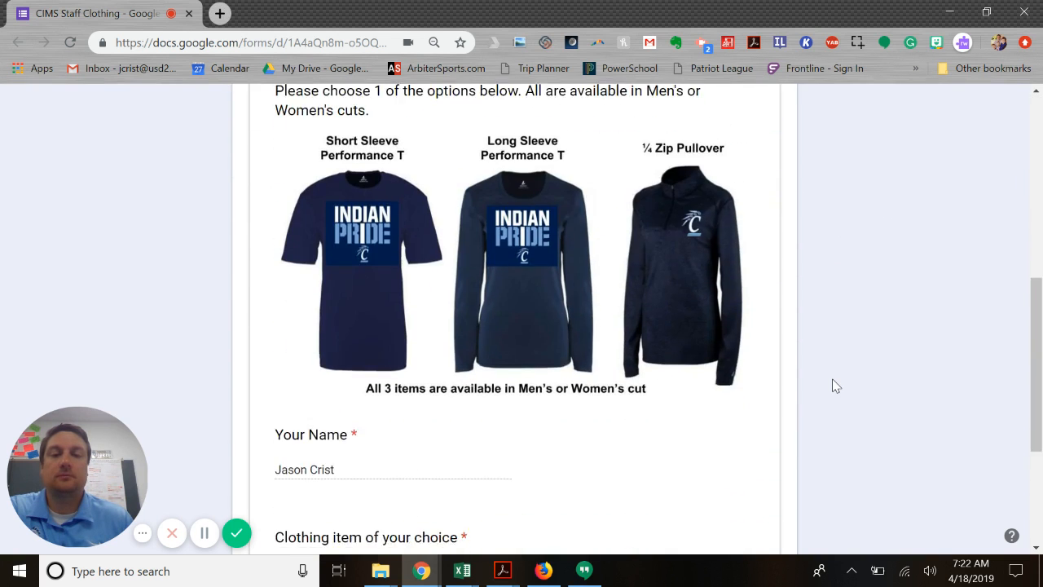
pyautogui.scroll(-3, 833, 386)
pyautogui.scroll(3, 494, 319)
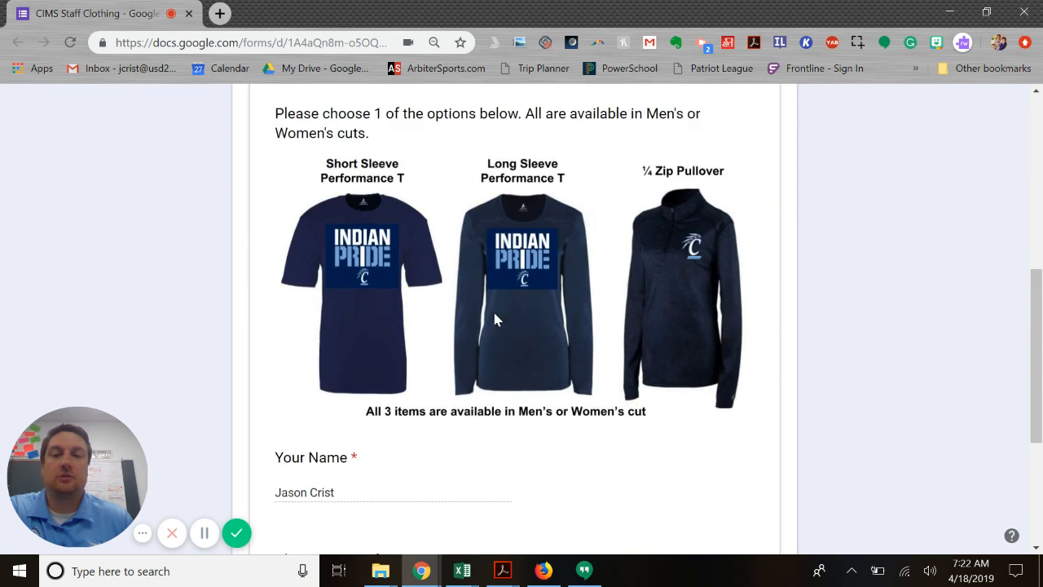
pyautogui.scroll(4, 495, 319)
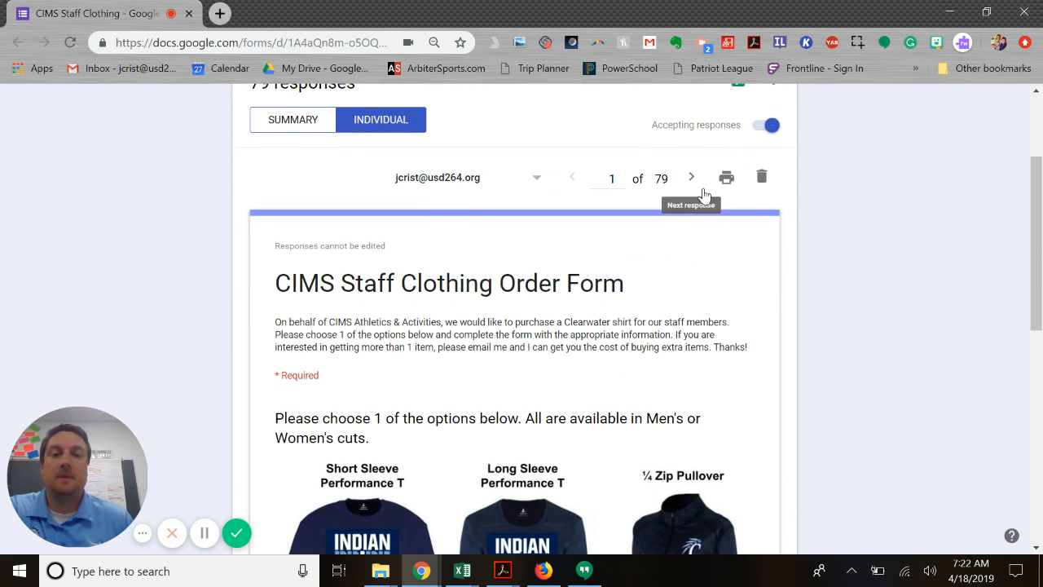
pyautogui.click(692, 183)
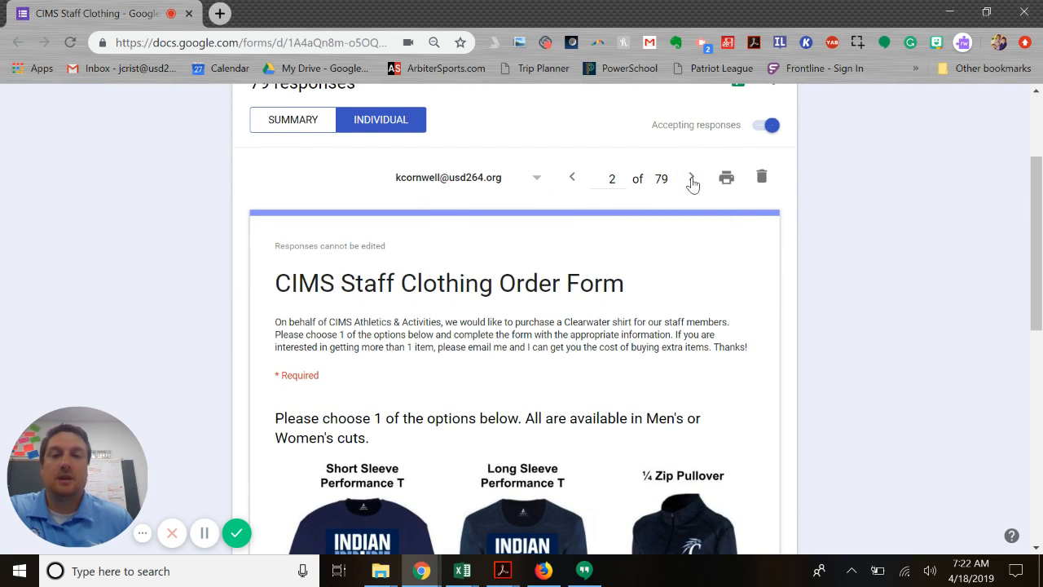
pyautogui.click(692, 183)
# Open the form's responses in Google Sheets and look through the collected email addresses and names
pyautogui.scroll(1, 765, 233)
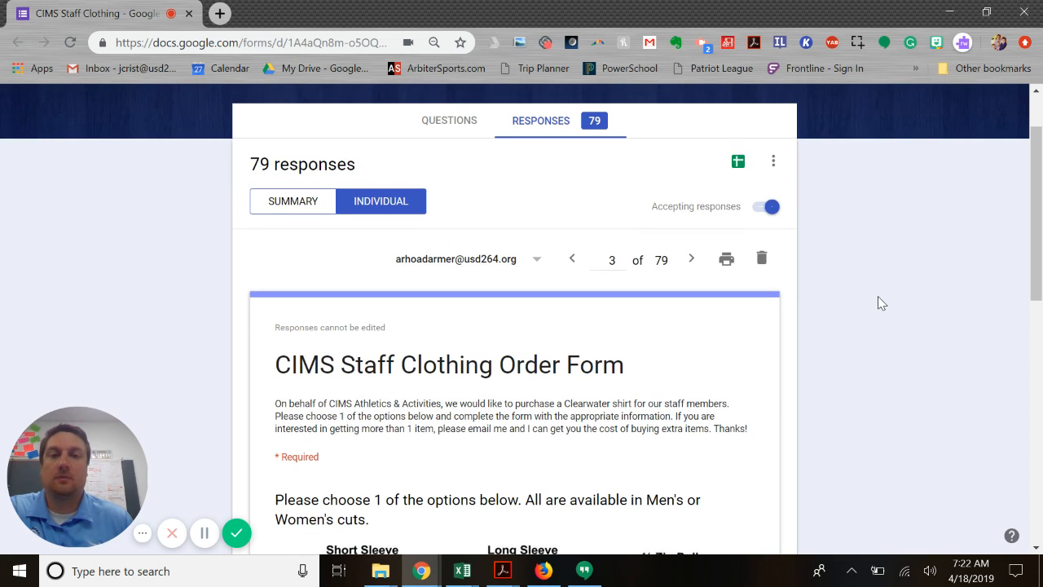
pyautogui.click(738, 166)
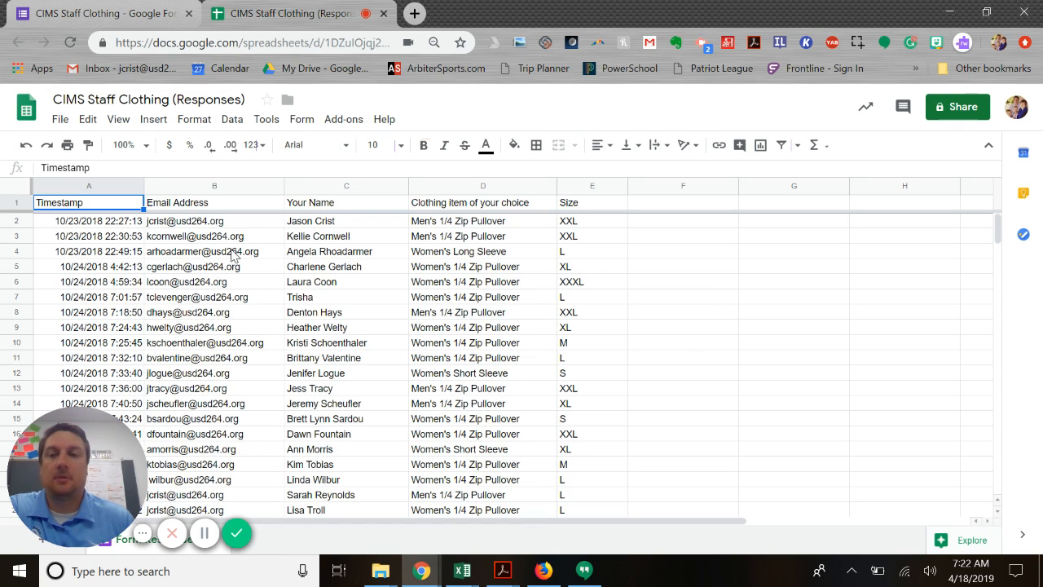
pyautogui.click(210, 204)
pyautogui.click(329, 208)
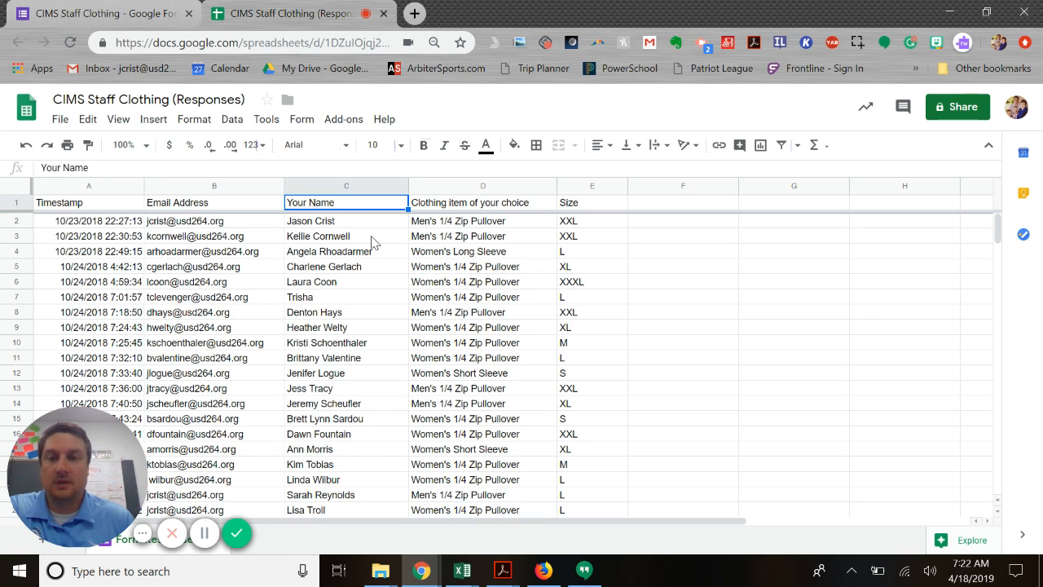
pyautogui.scroll(-10, 342, 357)
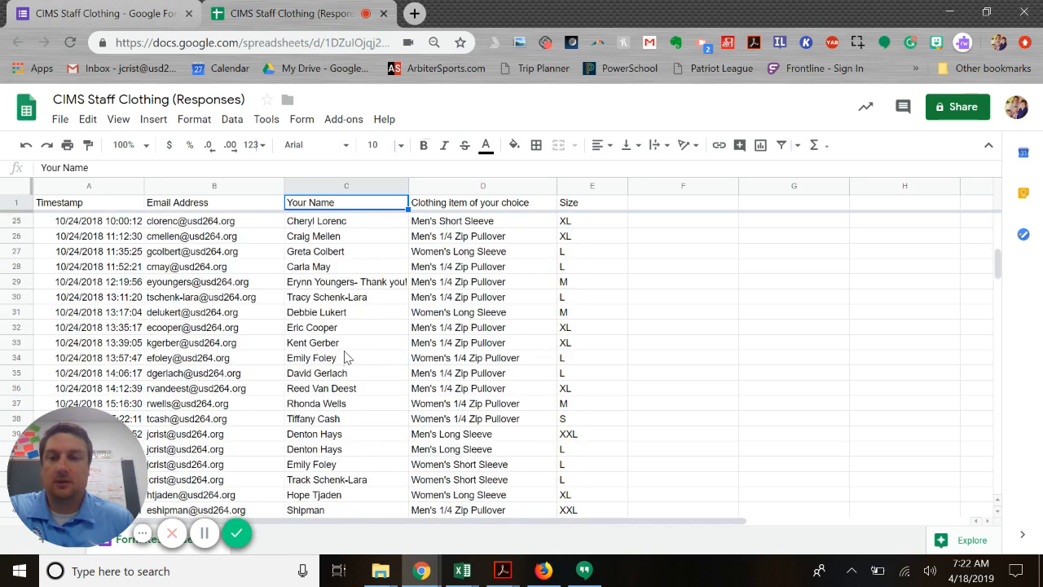
pyautogui.scroll(-10, 341, 357)
pyautogui.scroll(20, 341, 357)
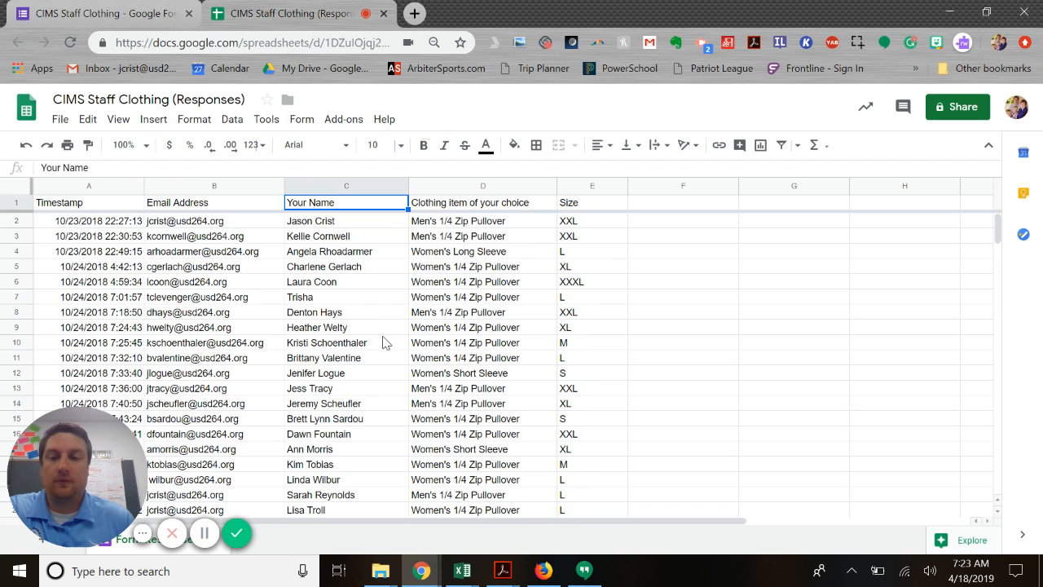
# Sort the sheet from A to Z by the "Clothing item of your choice" column
pyautogui.click(448, 331)
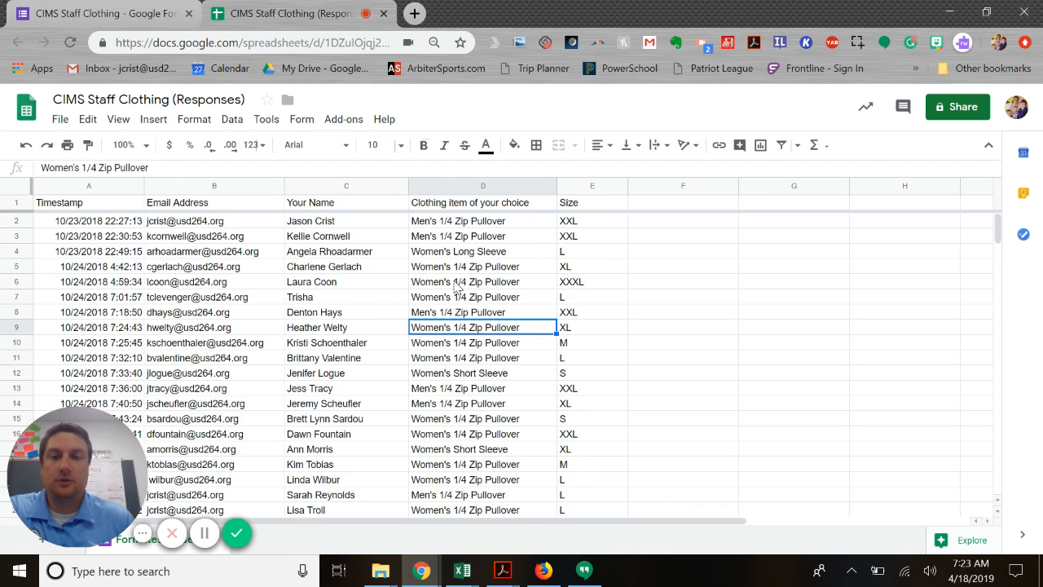
pyautogui.click(449, 205)
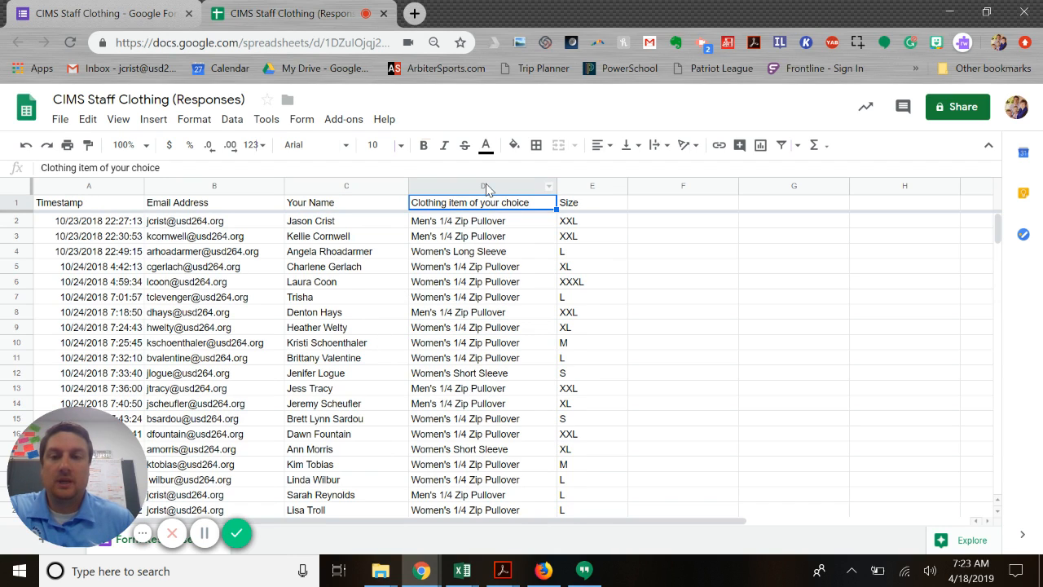
pyautogui.click(487, 185)
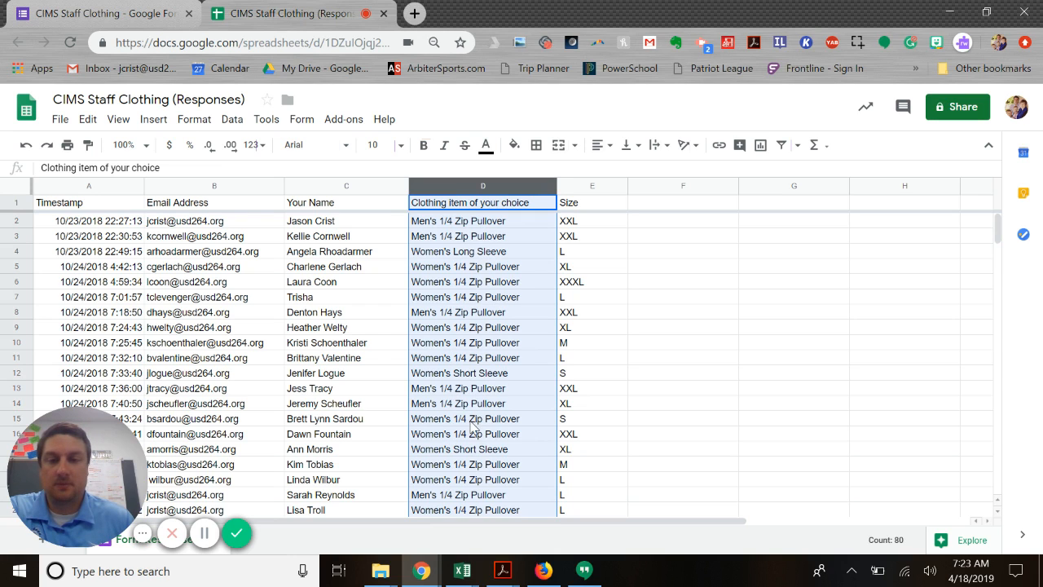
pyautogui.scroll(-6, 489, 391)
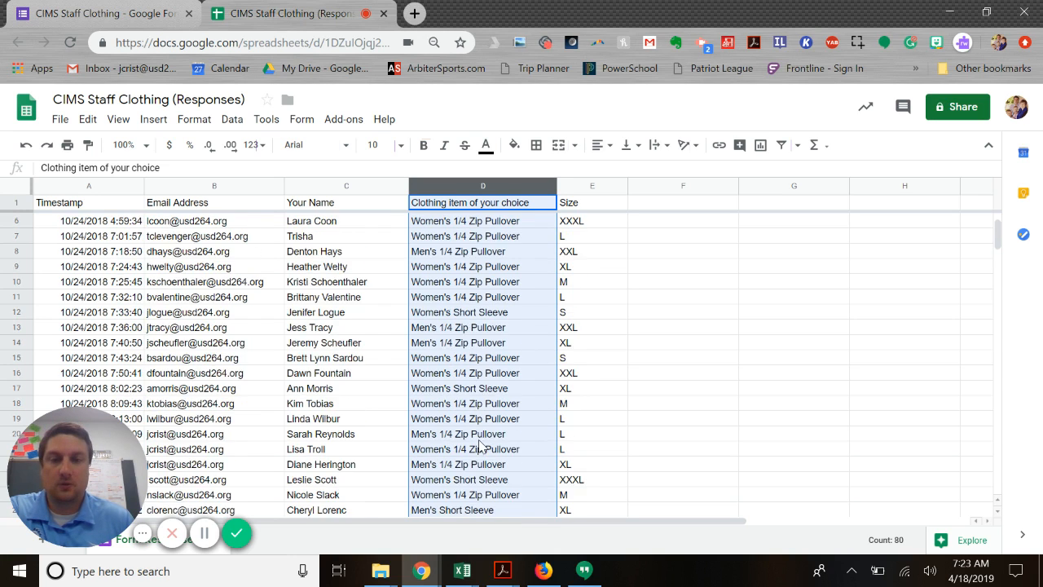
pyautogui.scroll(6, 482, 439)
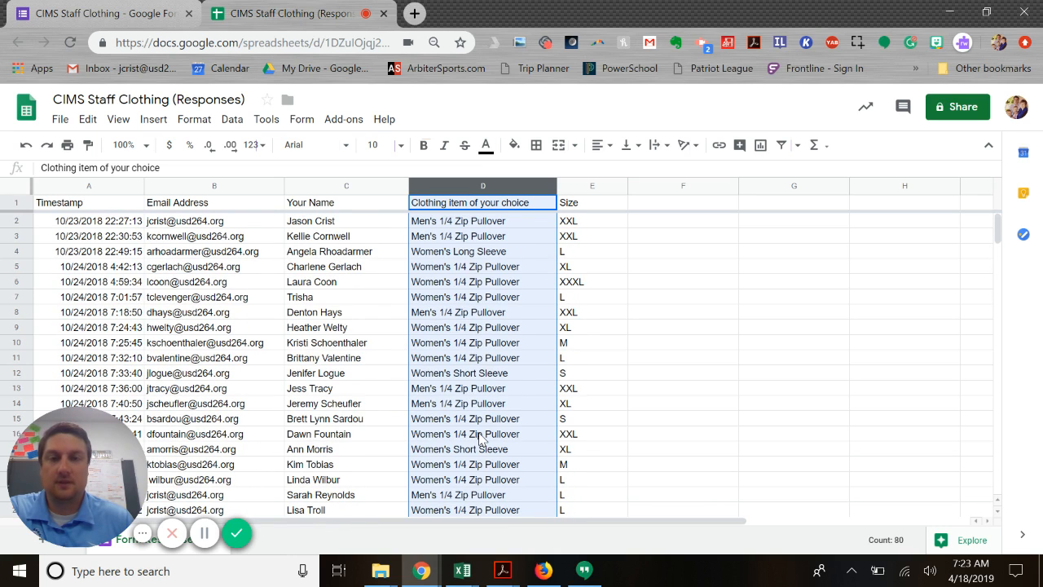
pyautogui.moveTo(530, 184)
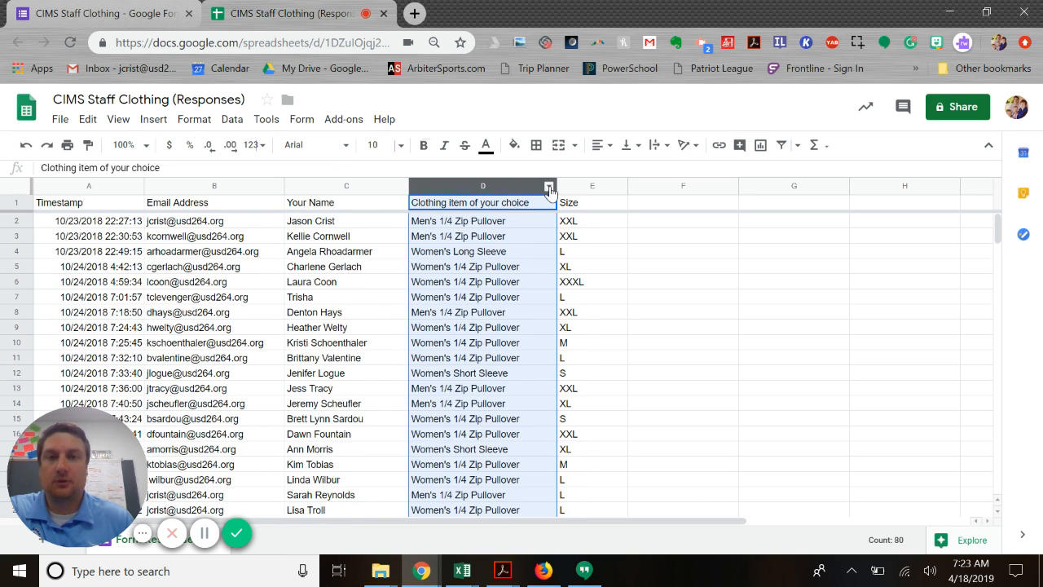
pyautogui.click(549, 187)
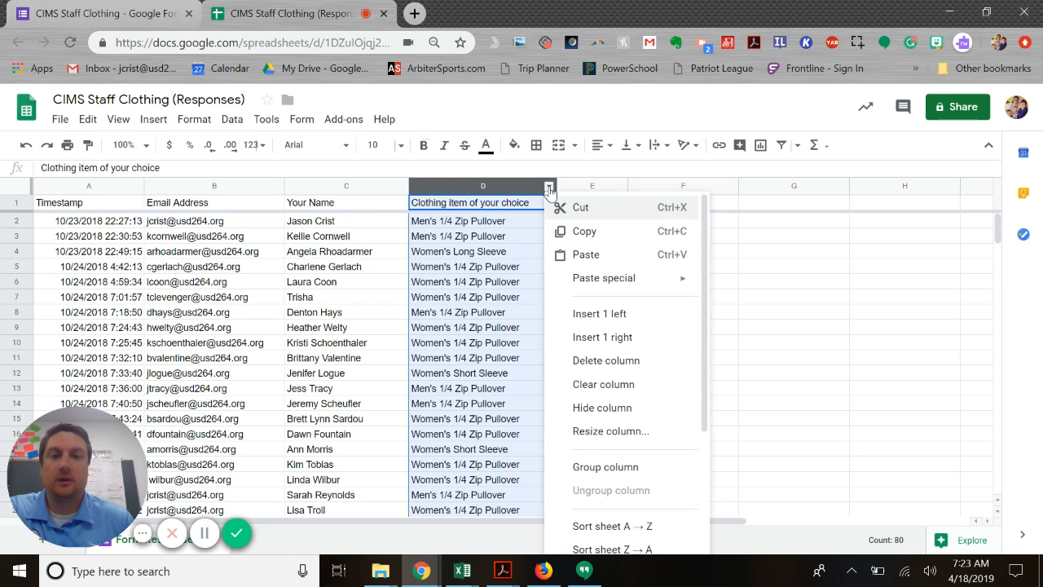
pyautogui.click(611, 528)
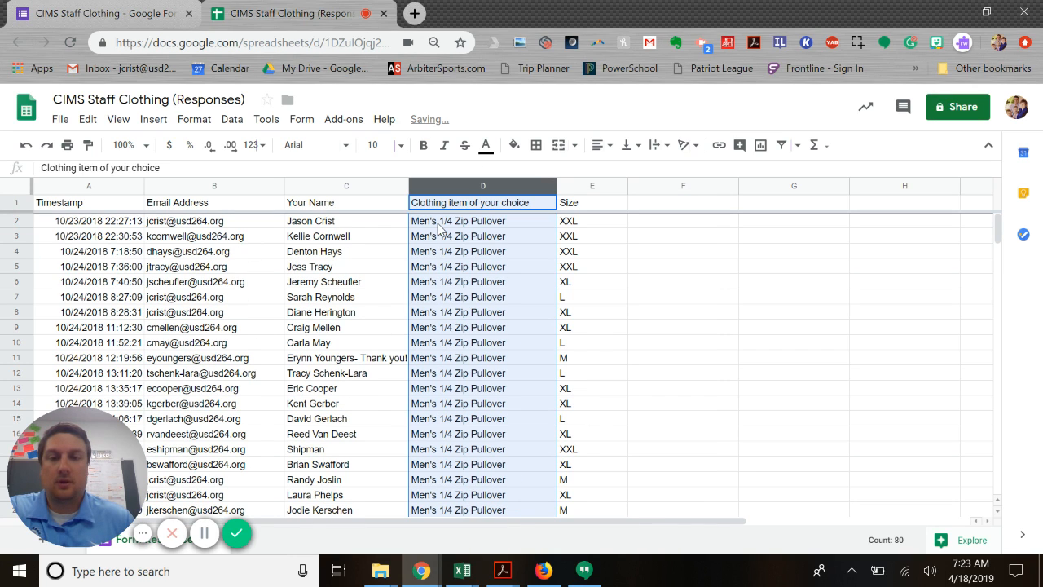
# Look over the sorted clothing items, and re-sort the sheet from Z to A by the same column
pyautogui.scroll(-4, 487, 319)
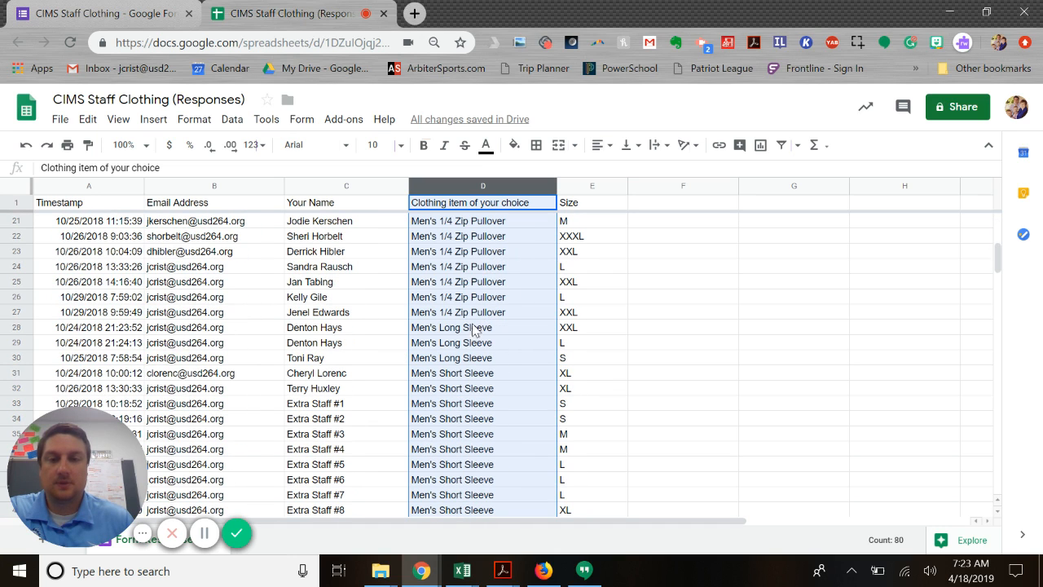
pyautogui.scroll(-2, 479, 366)
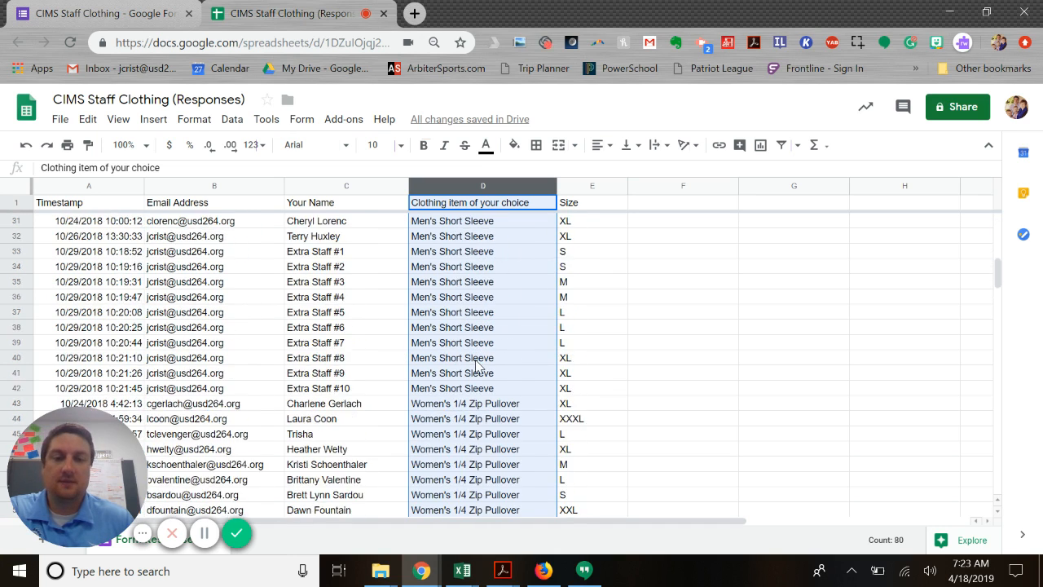
pyautogui.scroll(6, 479, 367)
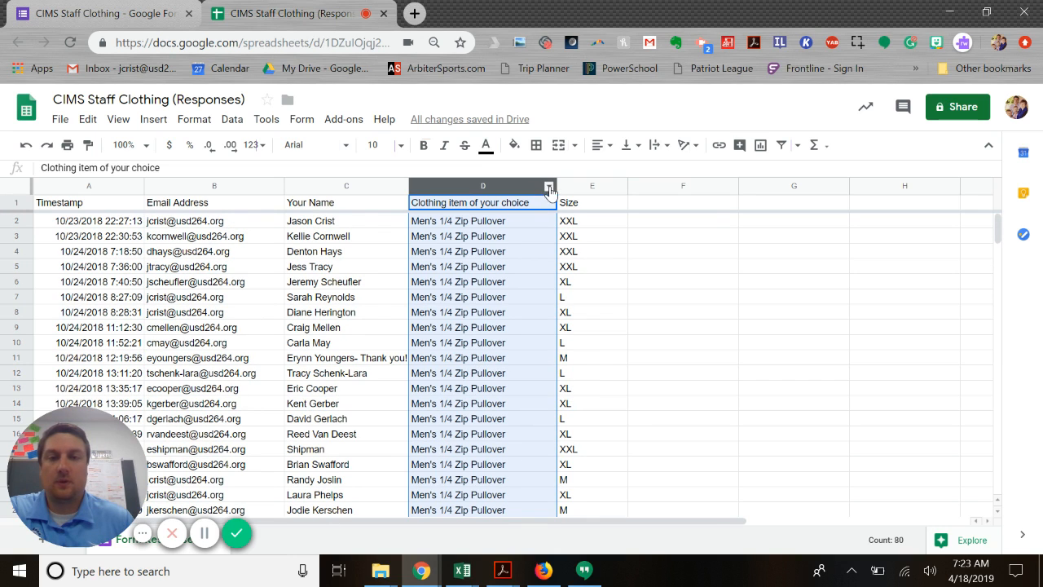
pyautogui.click(548, 186)
pyautogui.scroll(-1, 599, 415)
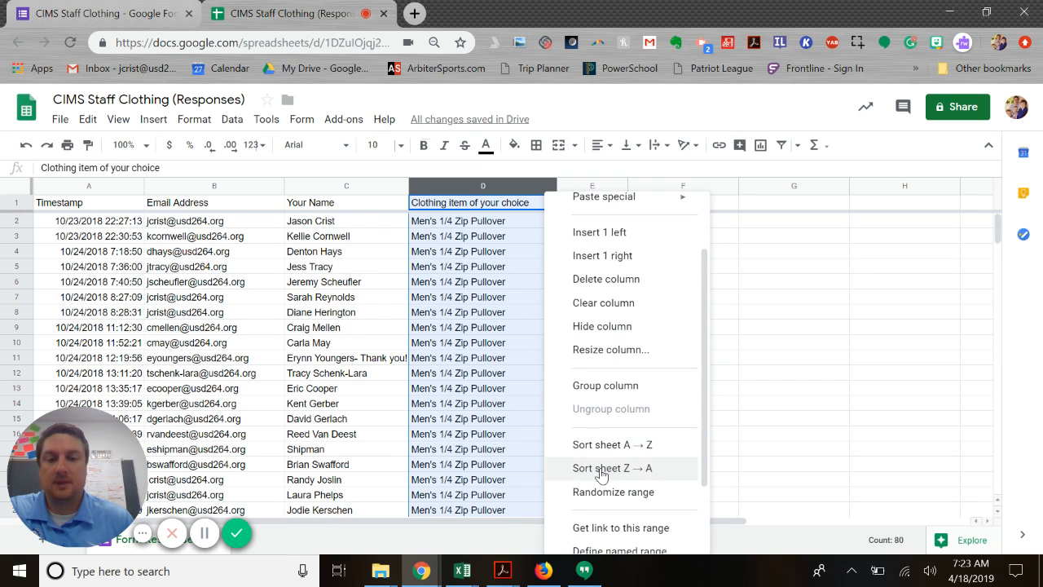
pyautogui.click(601, 469)
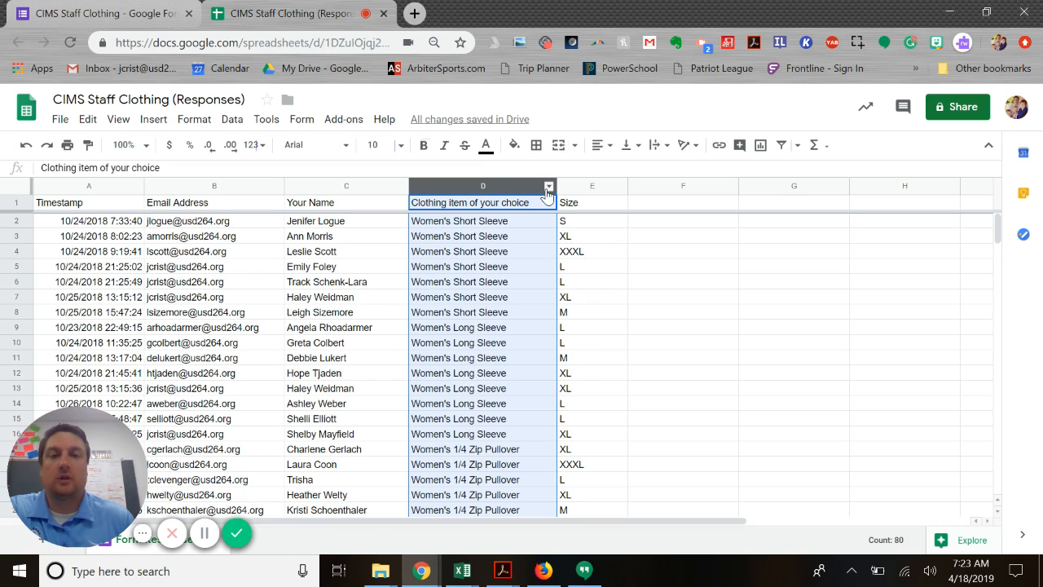
pyautogui.click(563, 286)
pyautogui.click(493, 297)
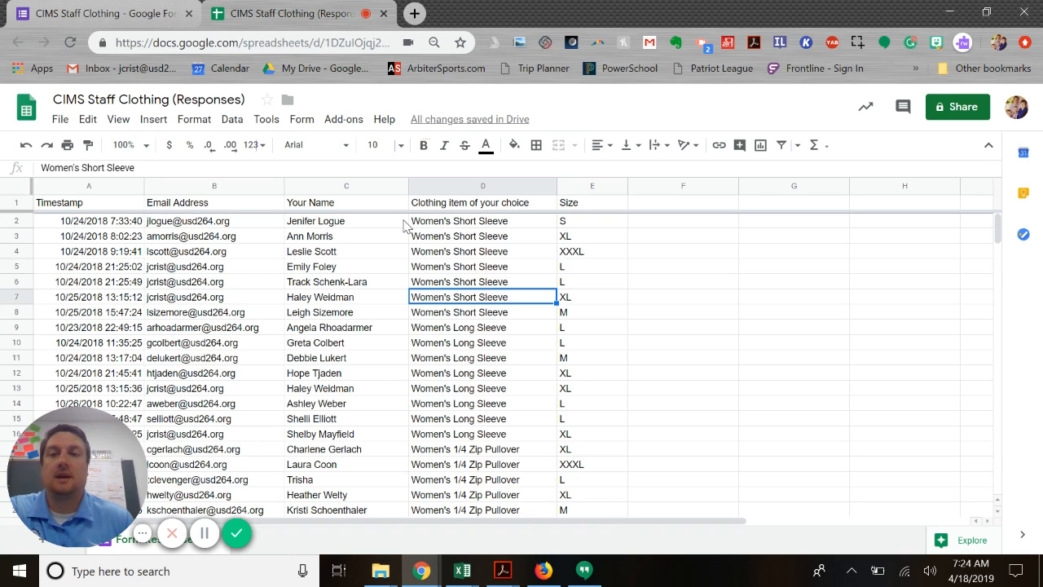
pyautogui.click(232, 120)
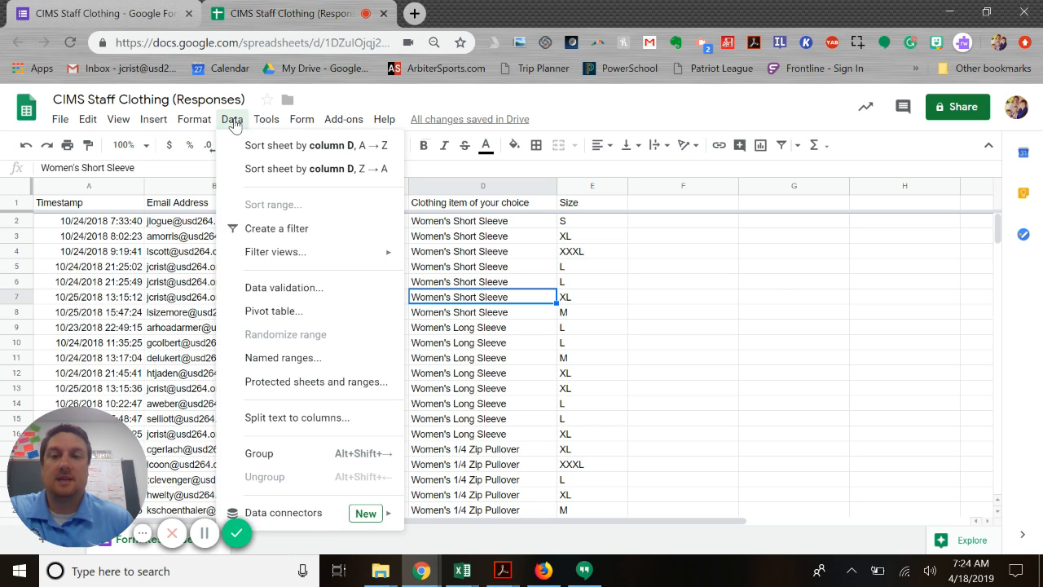
pyautogui.click(276, 298)
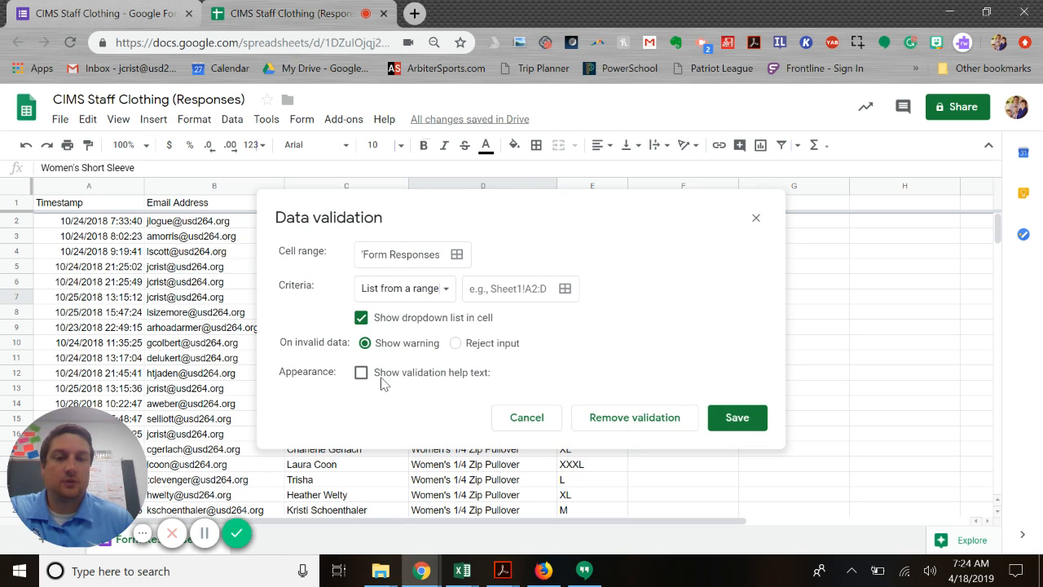
pyautogui.click(526, 423)
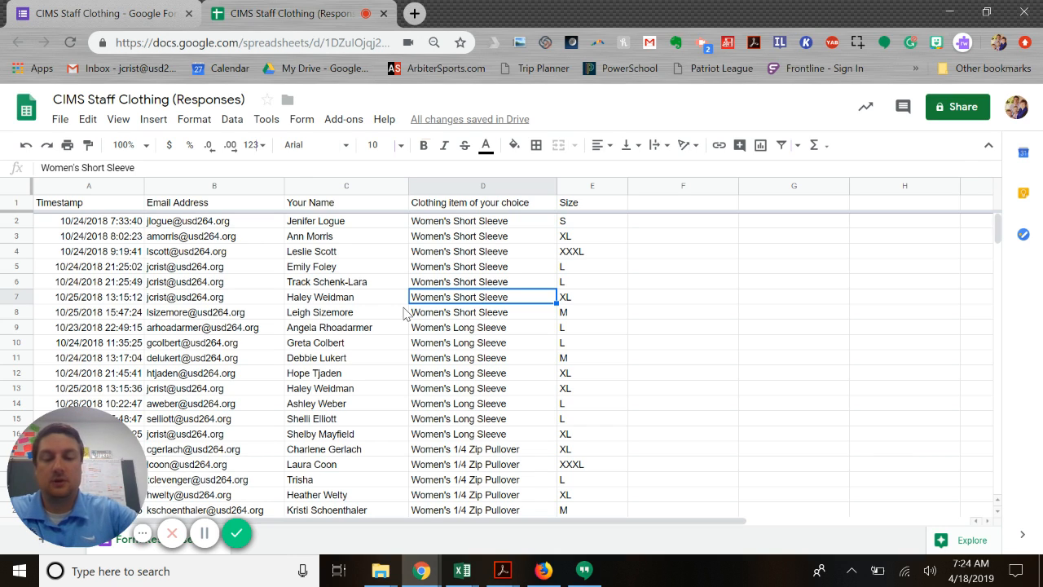
# Find a staff member's entries by searching the sheet for their last name, cycling through the matches before closing the search
pyautogui.hotkey('ctrl', 'f')
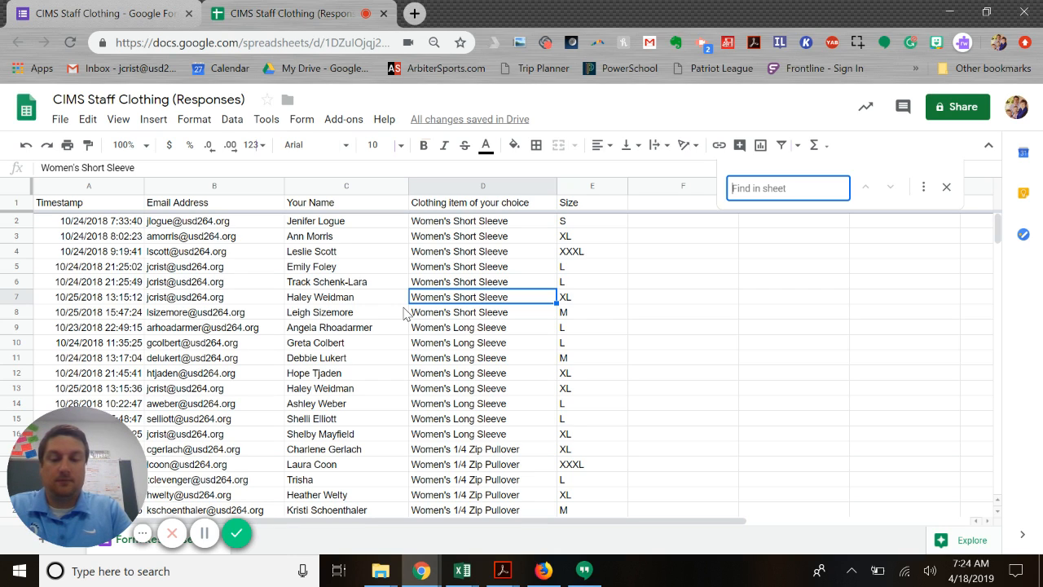
pyautogui.write('Foley')
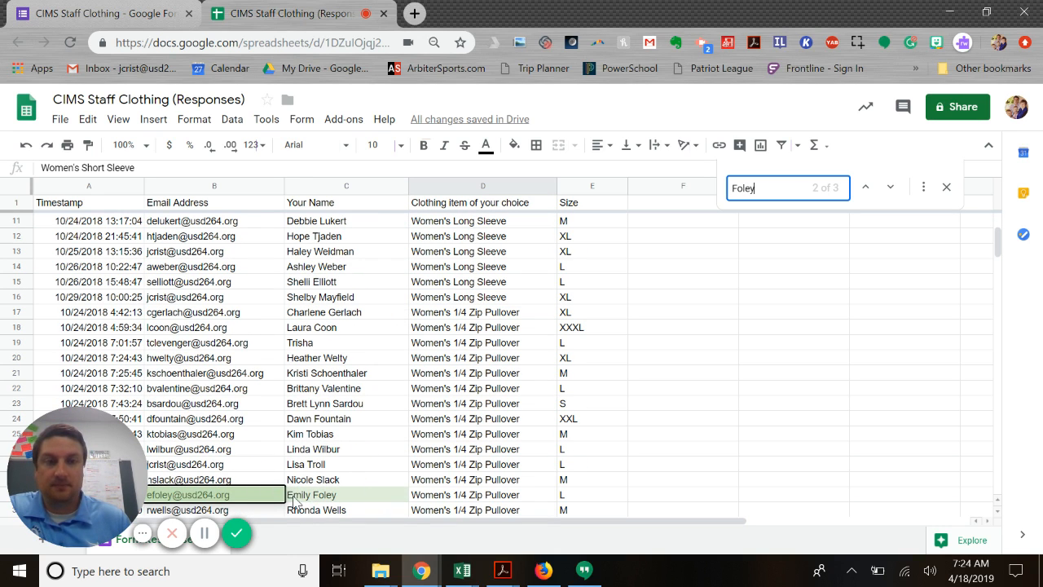
pyautogui.click(891, 189)
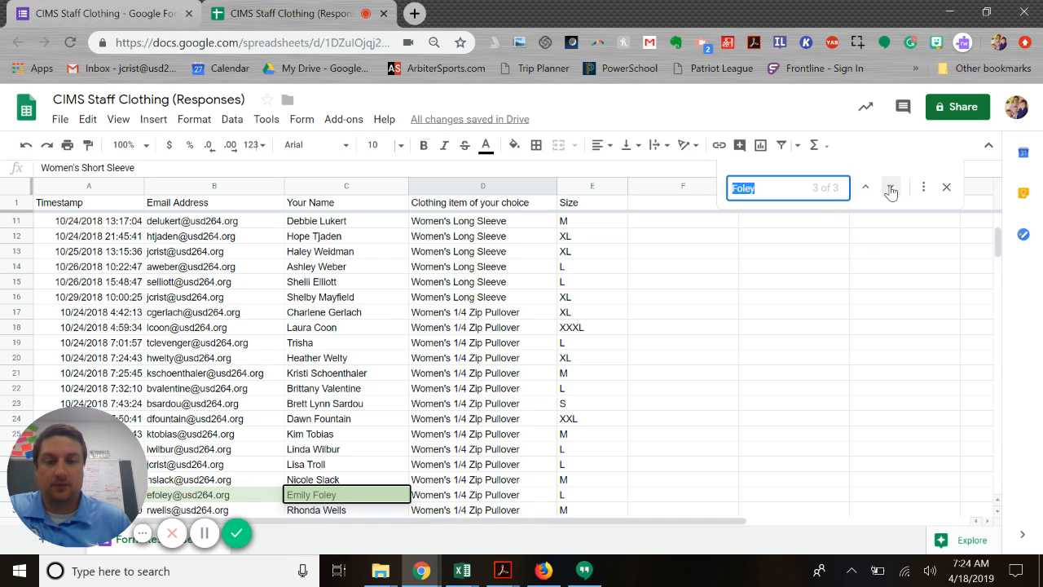
pyautogui.click(891, 189)
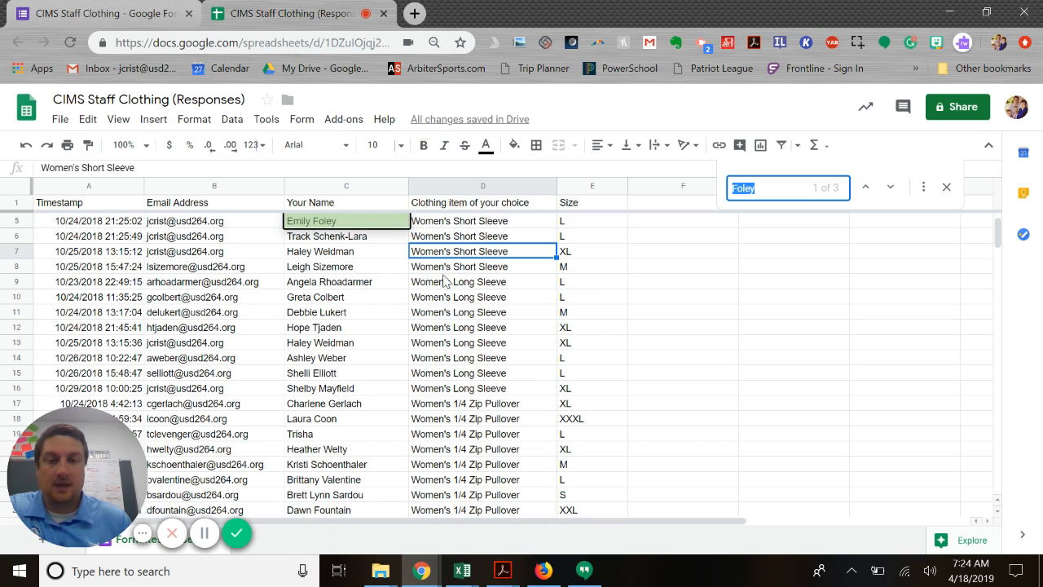
pyautogui.click(947, 189)
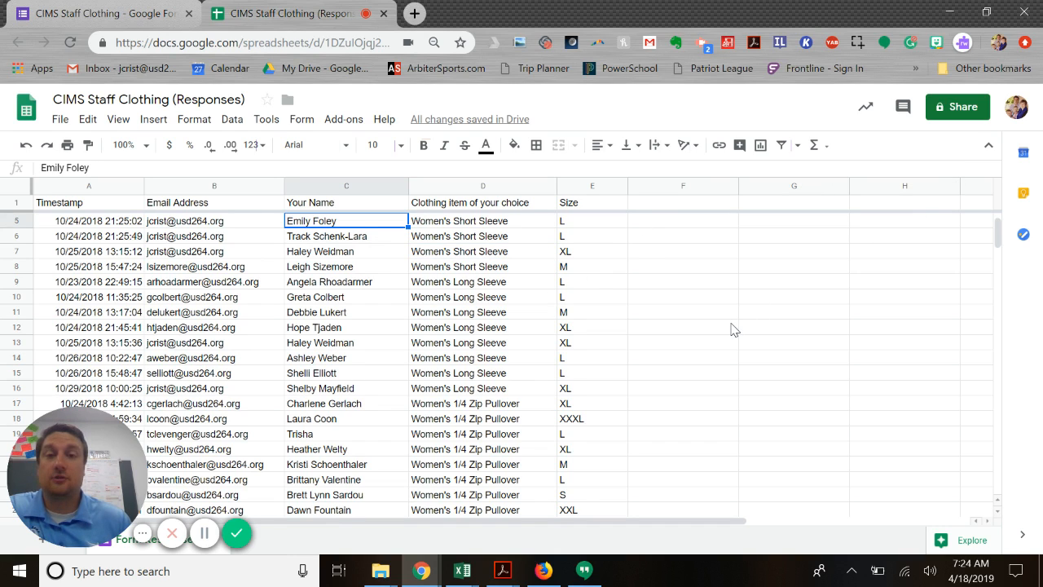